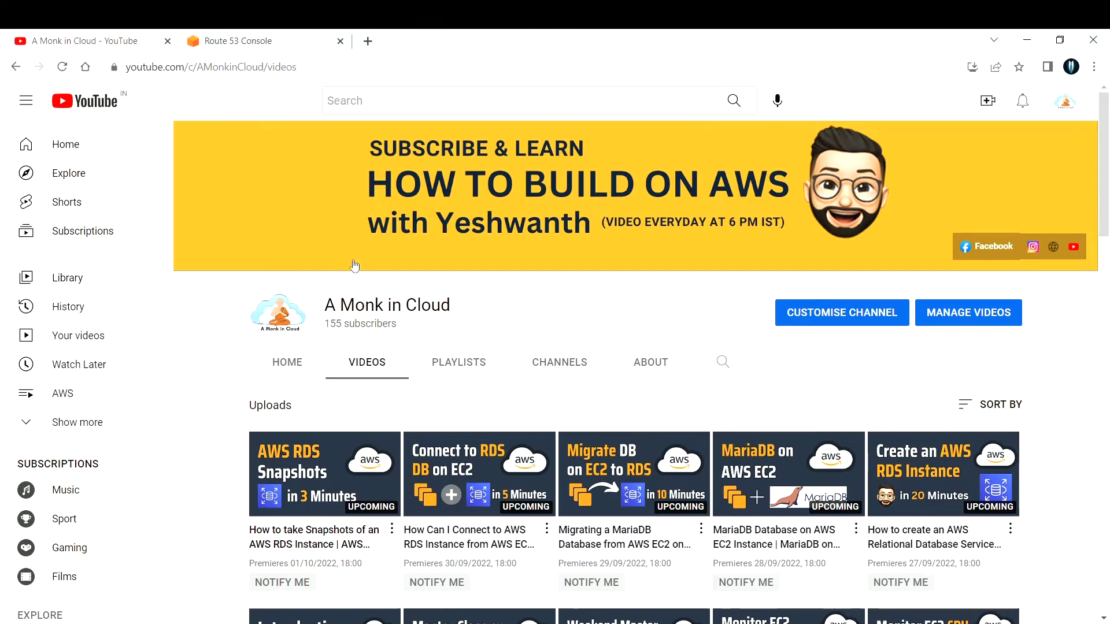
# Step: Switch to the Route 53 Console tab to display the Route 53 Dashboard
pyautogui.click(238, 41)
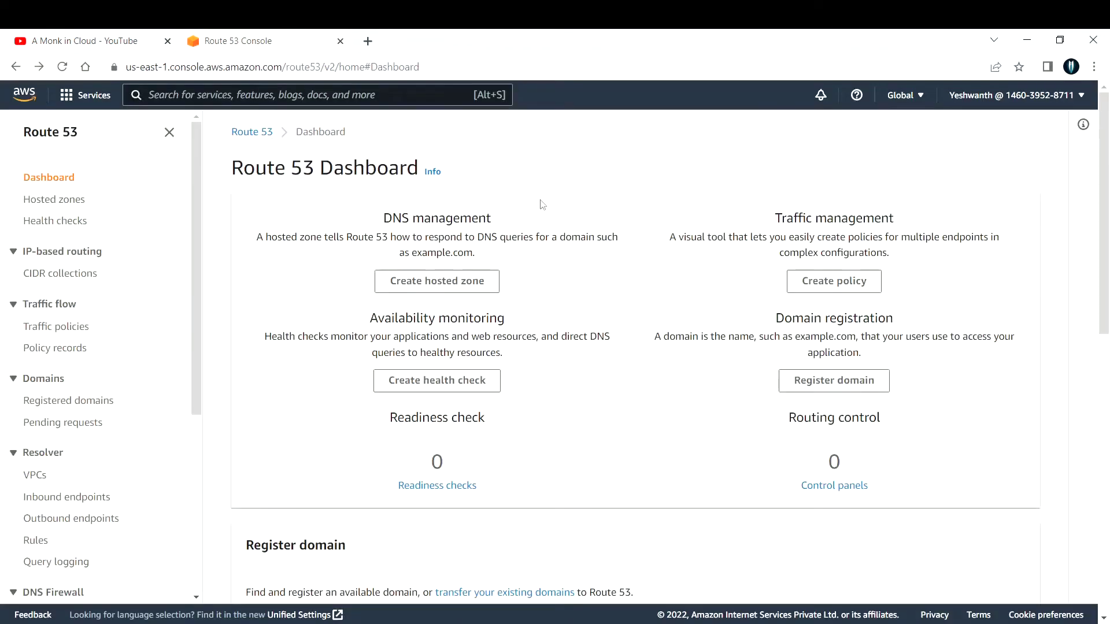